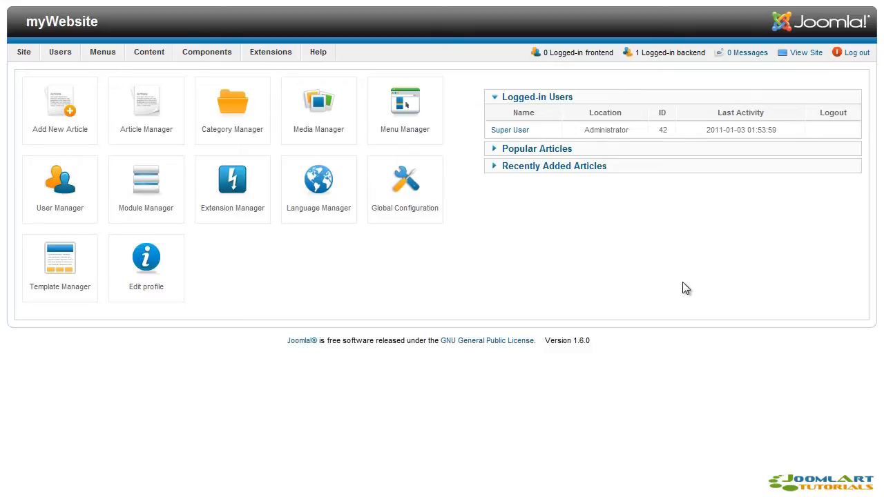
Show the Extensions menu dropdown on the mySite control panel.
mouse_move(276, 51)
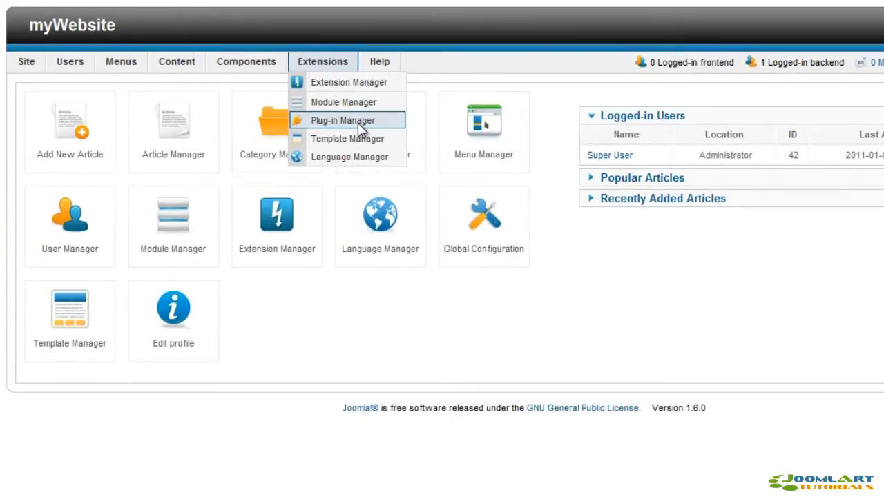
Open the Plug-in Manager and preview the Select State, Select Type and Select Access filter choices.
click(360, 124)
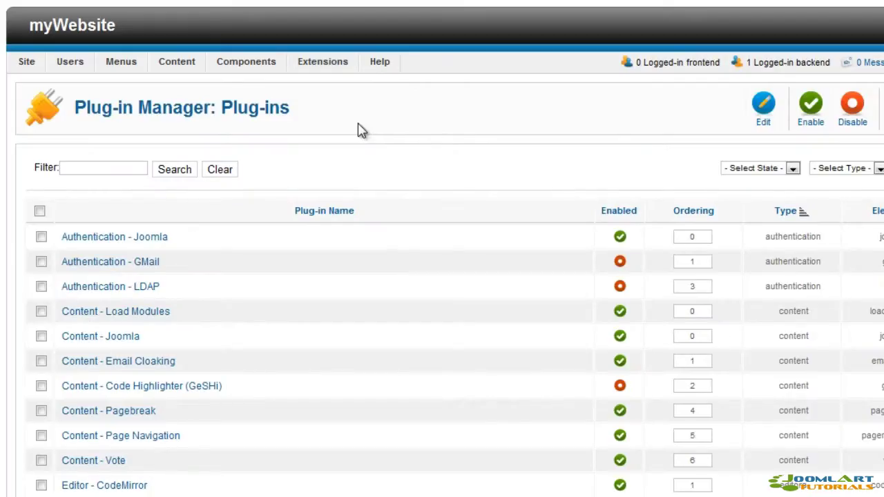
text(my)
click(656, 168)
click(651, 180)
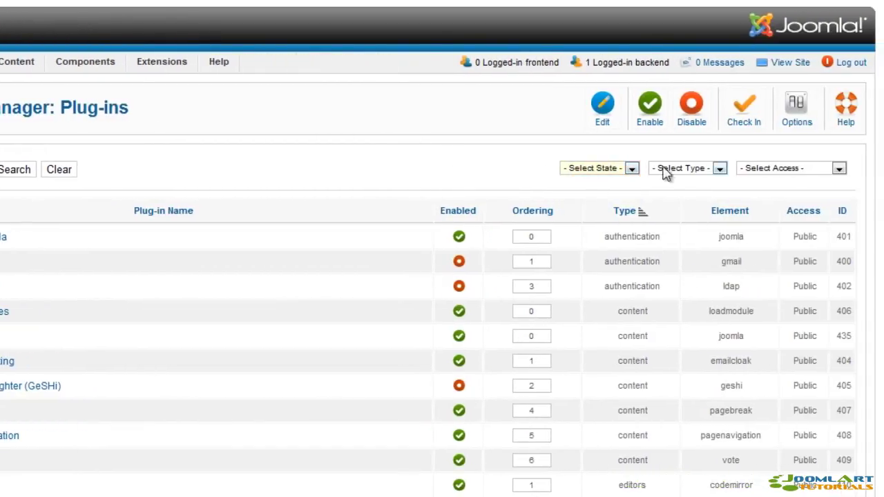
click(749, 168)
click(745, 179)
click(769, 172)
click(769, 174)
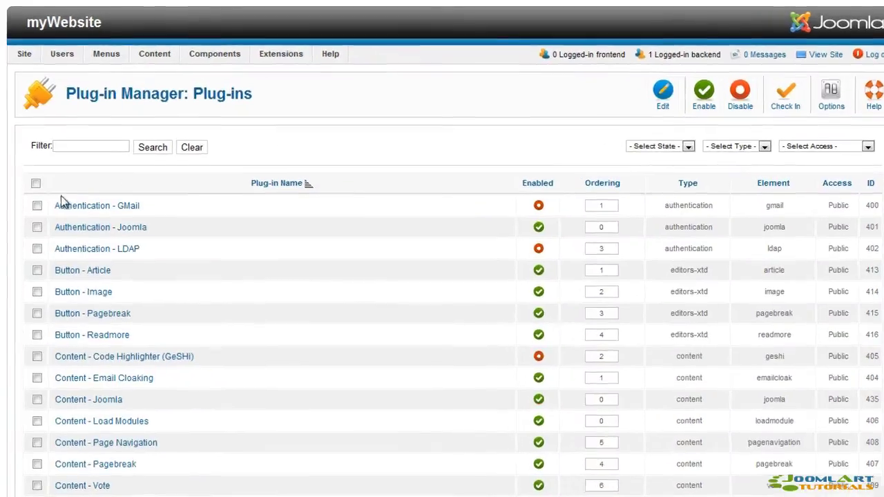
click(36, 198)
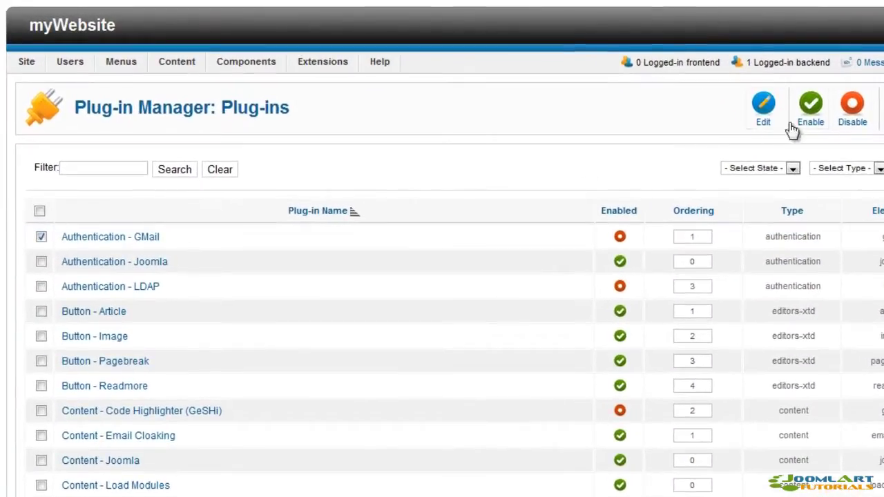
click(791, 121)
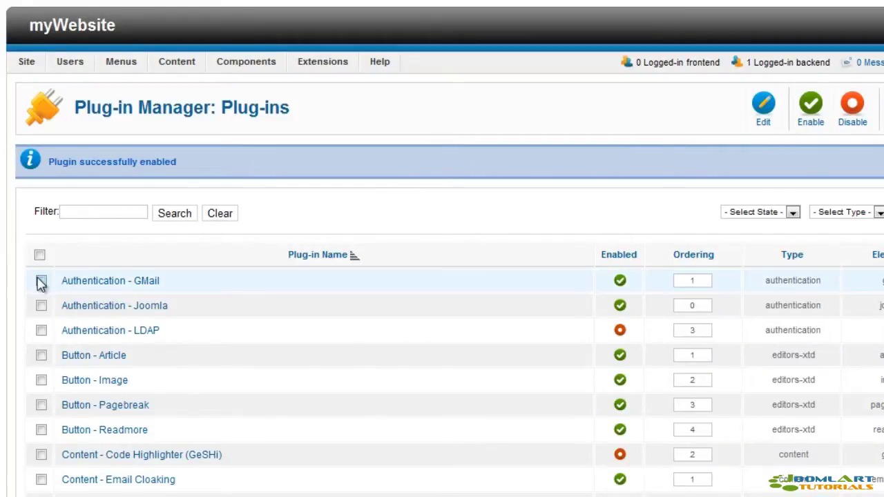
click(620, 281)
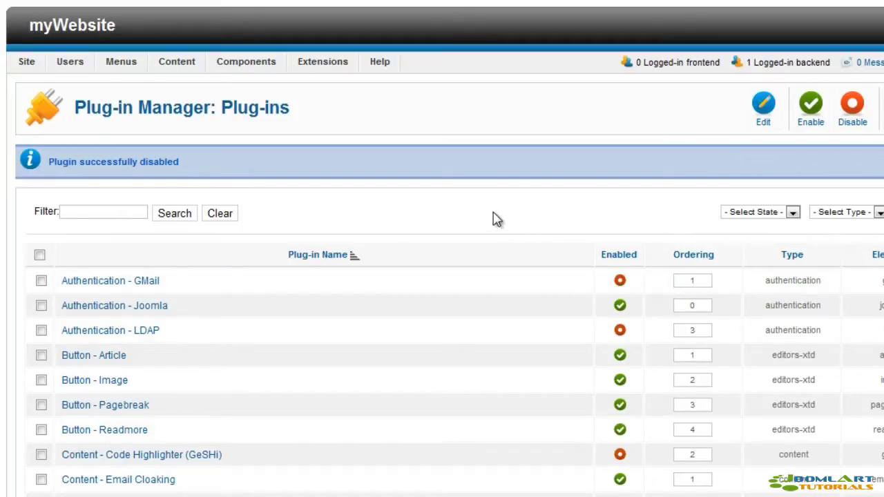
click(41, 281)
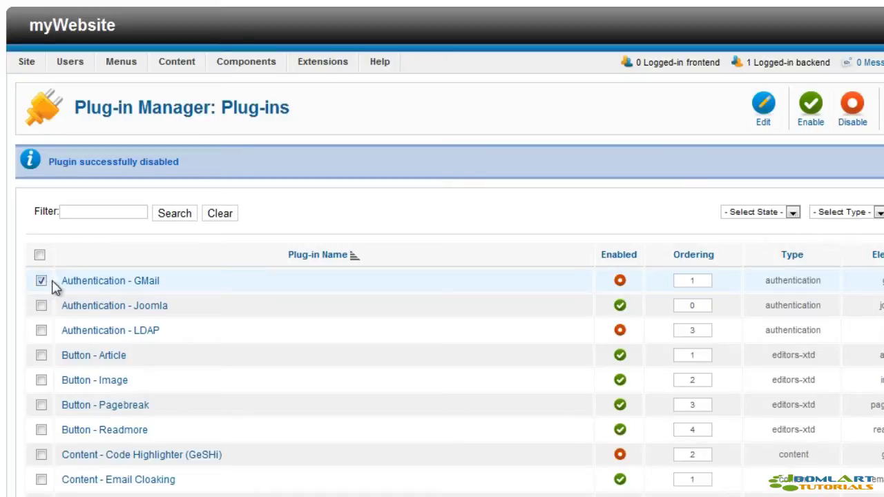
click(763, 103)
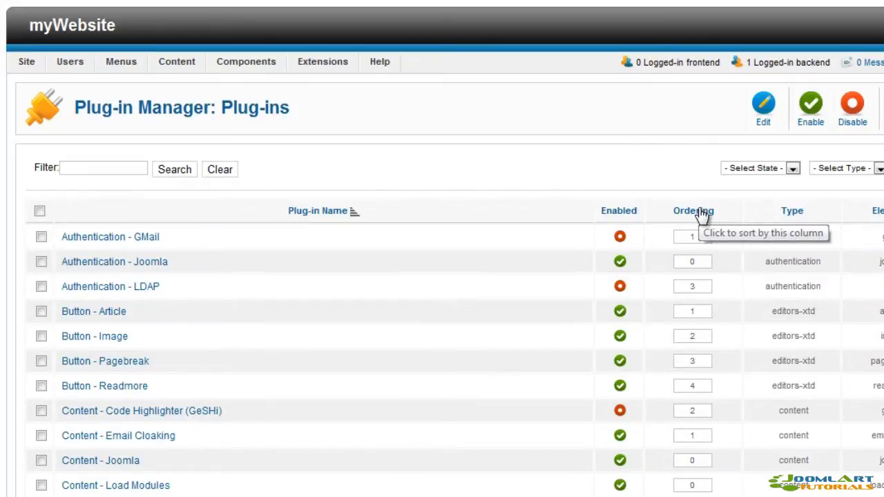
Sort by Ordering, filter to editors-xtd, and move Button - Article below Button - Image.
click(698, 211)
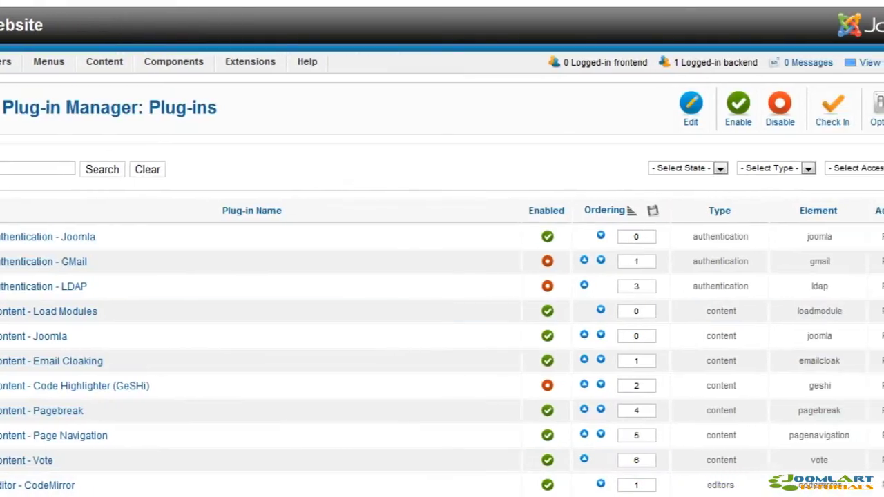
click(779, 170)
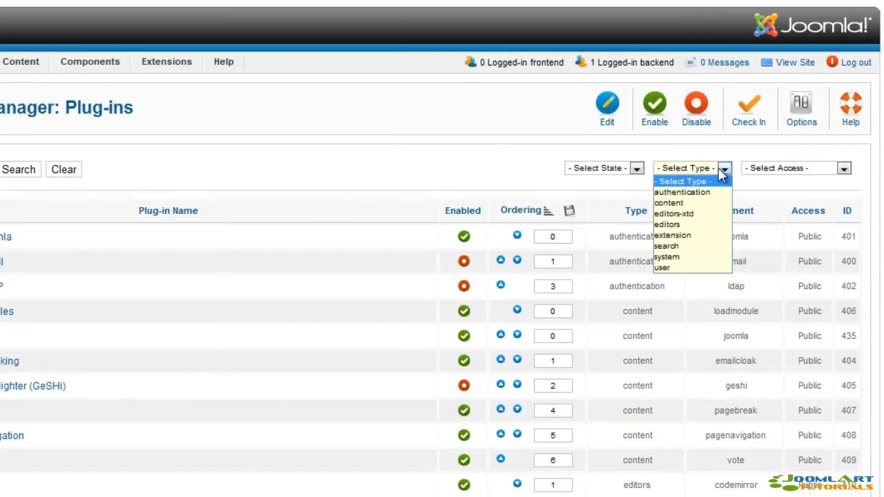
click(709, 221)
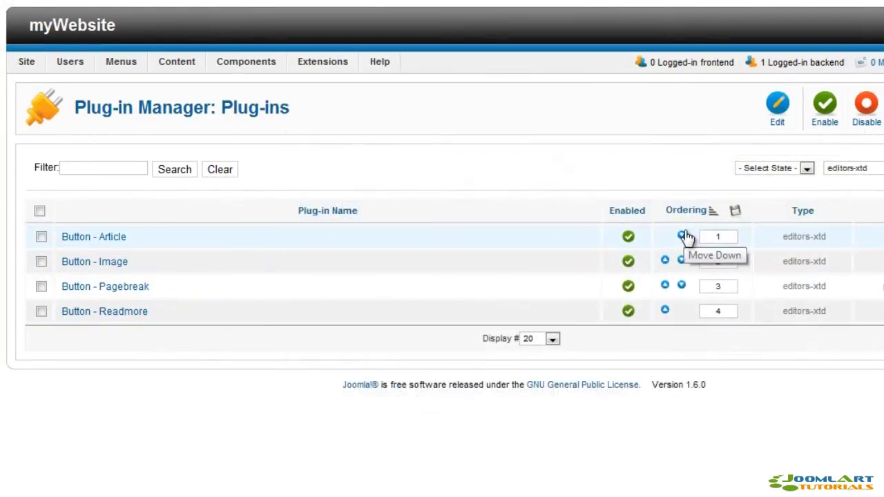
click(682, 236)
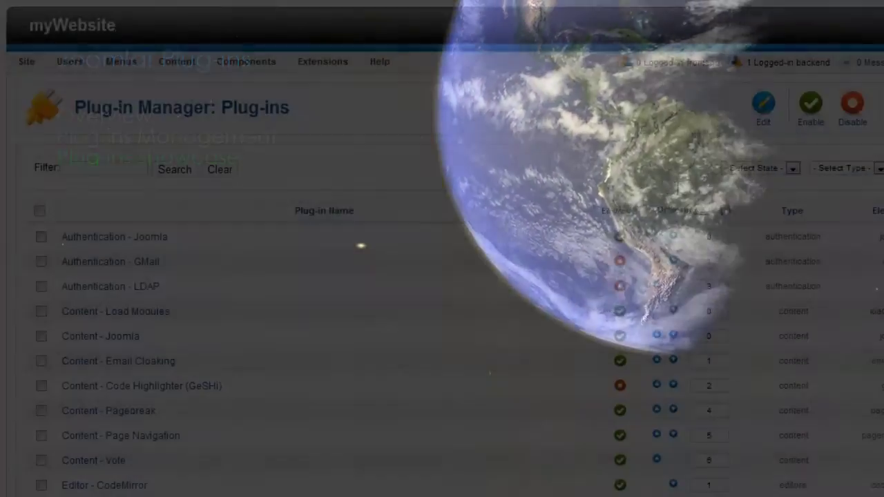
Filter to authentication plug-ins, keep GMail's Don't Apply Suffix, and read its option tooltips.
click(849, 170)
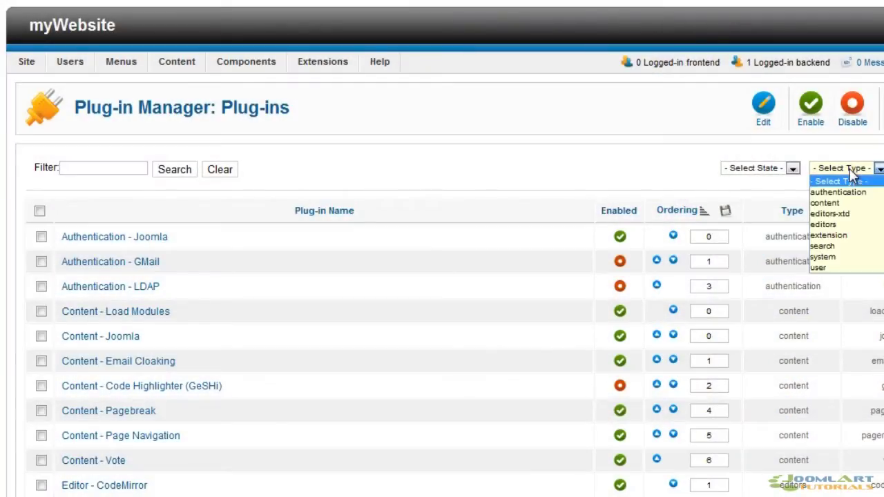
click(851, 193)
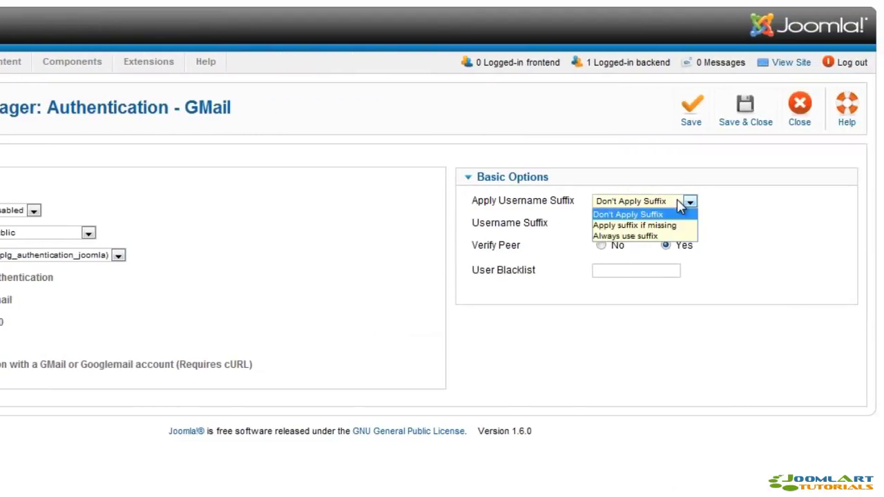
click(680, 205)
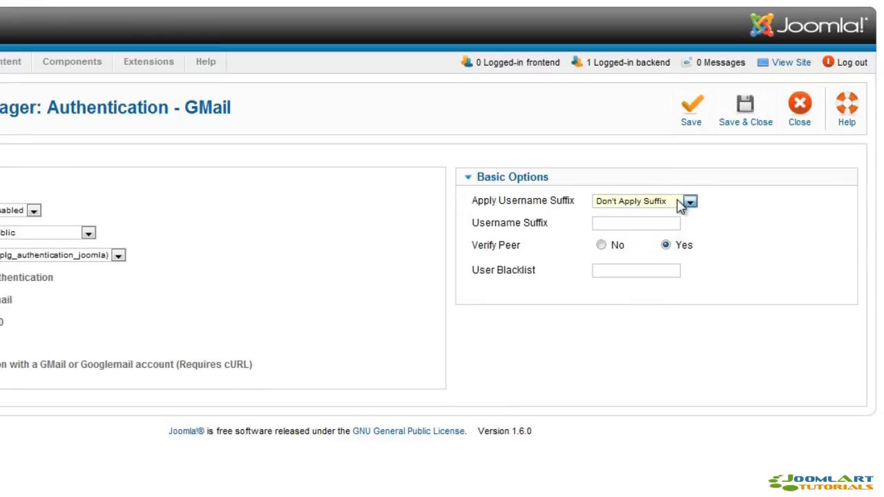
mouse_move(558, 203)
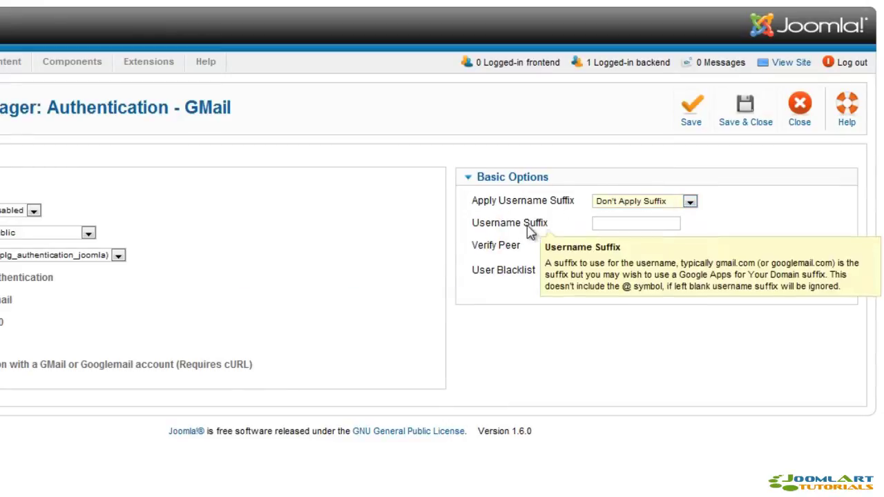
mouse_move(531, 235)
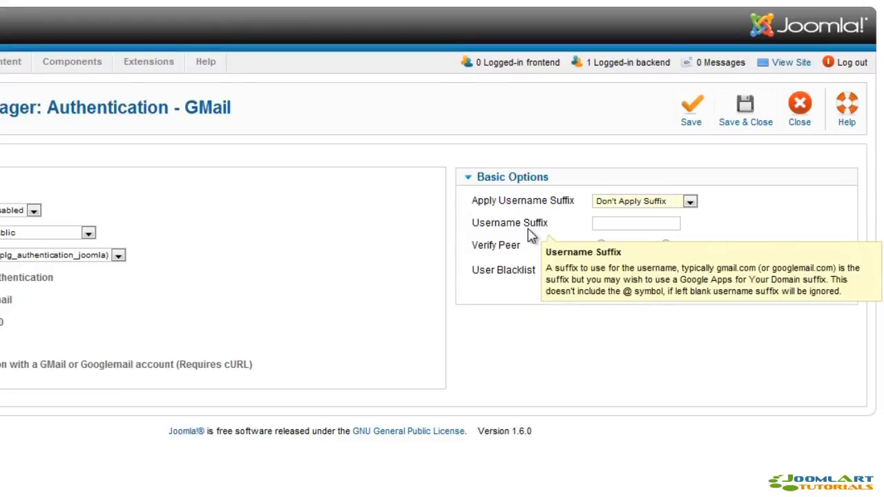
mouse_move(516, 253)
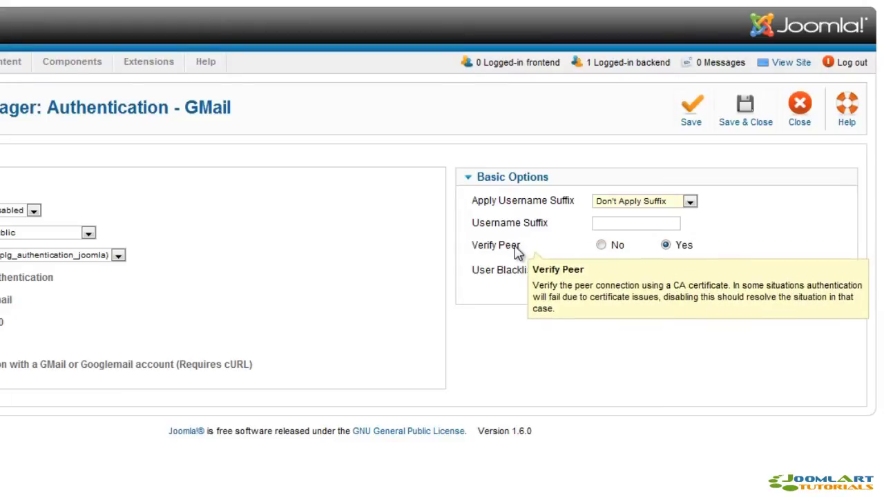
mouse_move(511, 275)
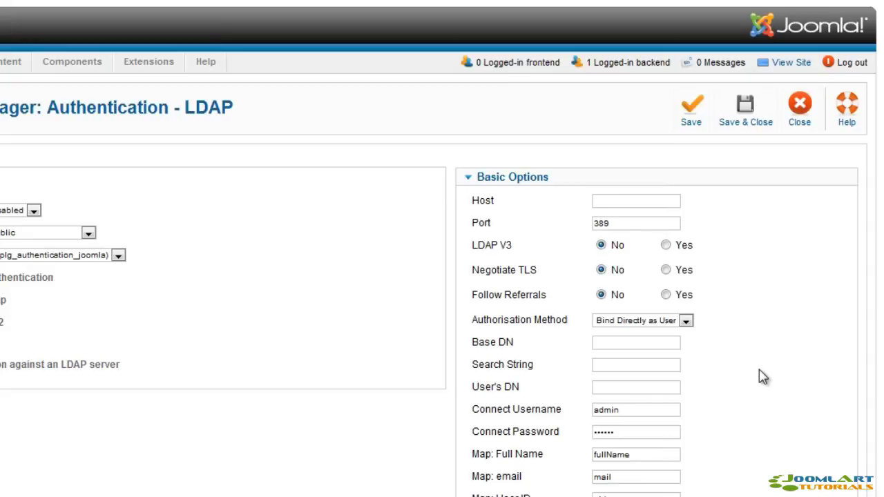
Filter to content plug-ins and open Content - Load Modules to view its Style choices.
click(800, 118)
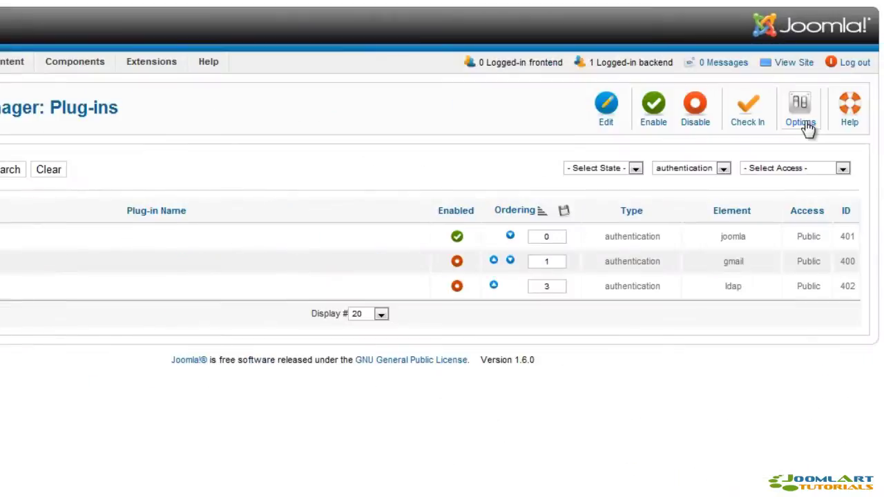
click(703, 172)
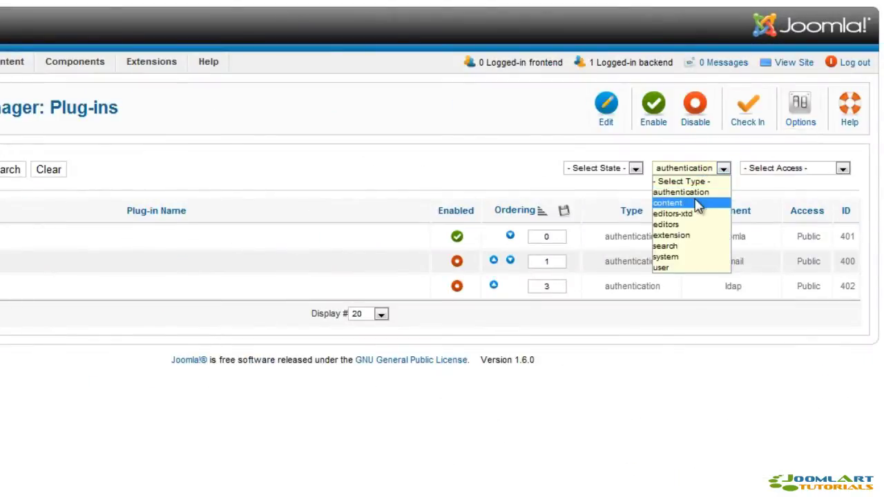
click(697, 203)
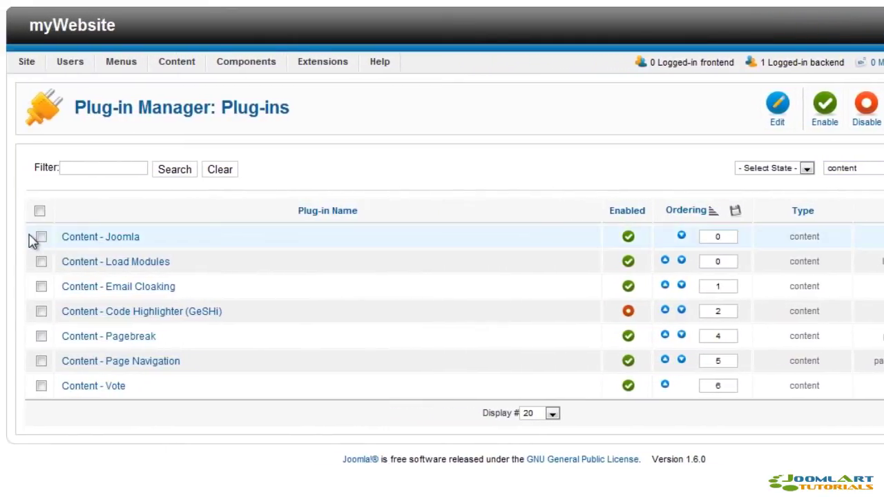
click(82, 237)
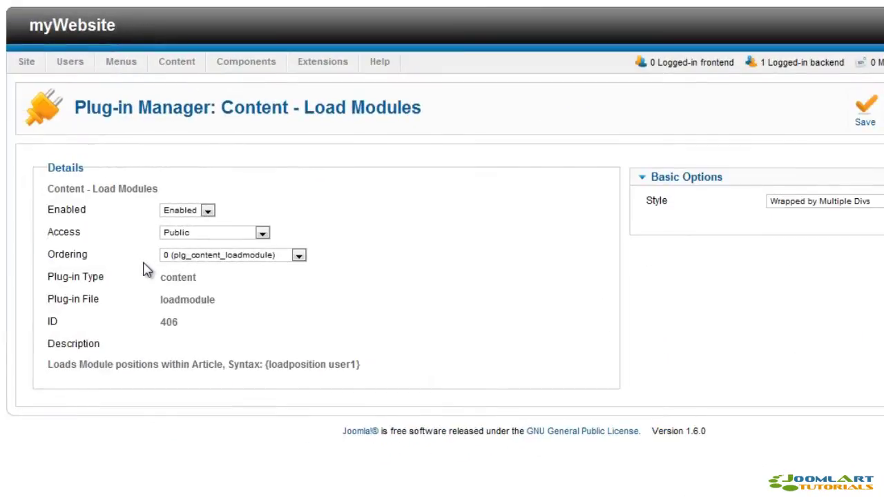
click(811, 202)
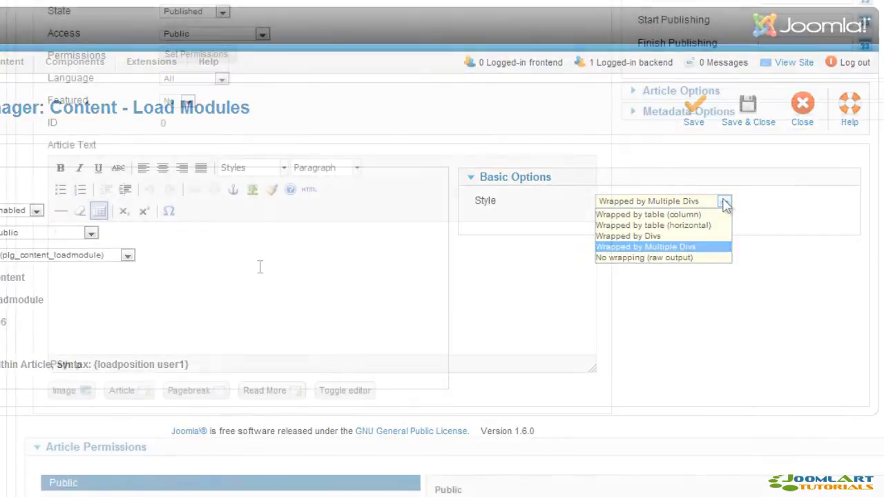
Type {loadmodule login} into the article text, then change it to a {loadposition} tag.
text({)
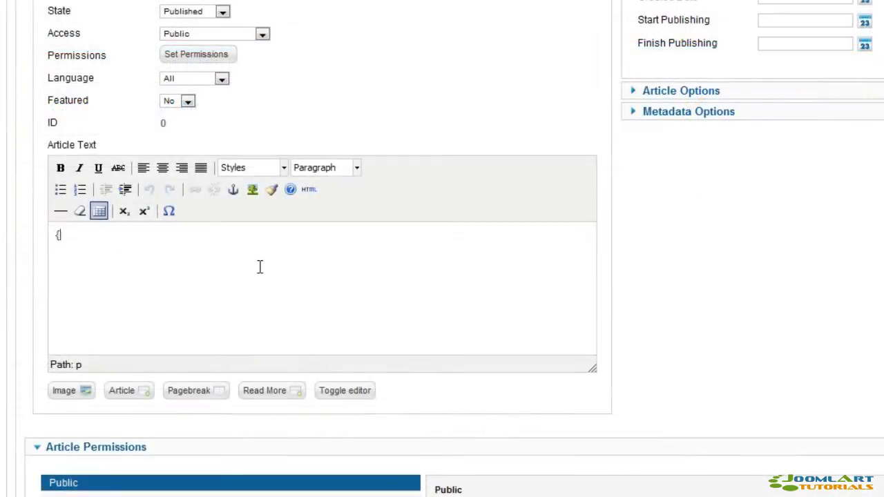
text(loadmodule} login)
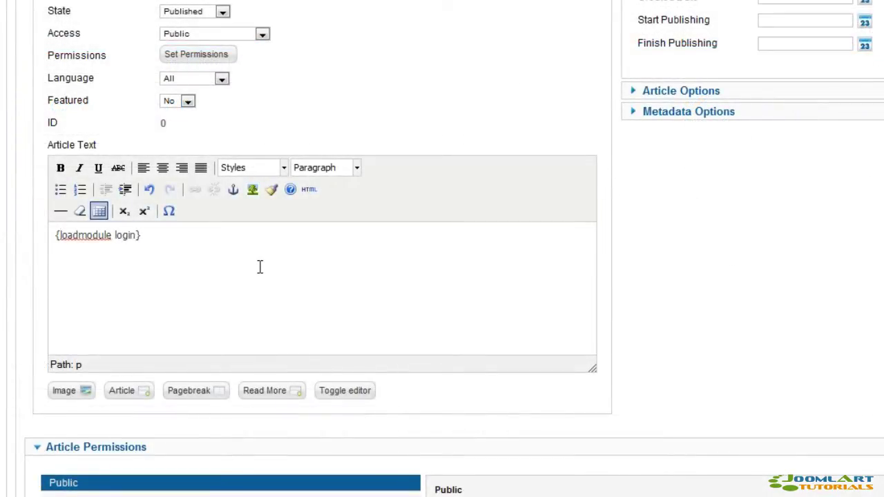
key(ctrl+shift+Left)
key(ctrl+shift+Left)
key(shift+Right)
key(shift+Right)
key(shift+Right)
key(shift+Right)
text(position )
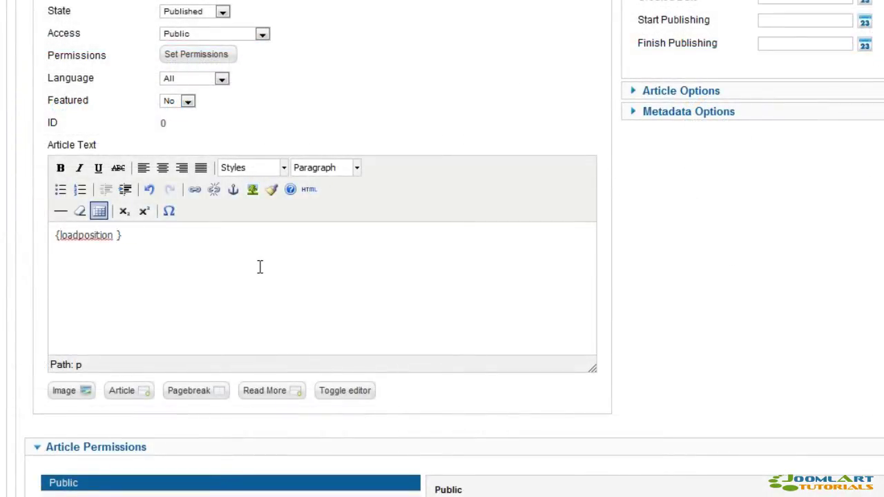
text(my-position)
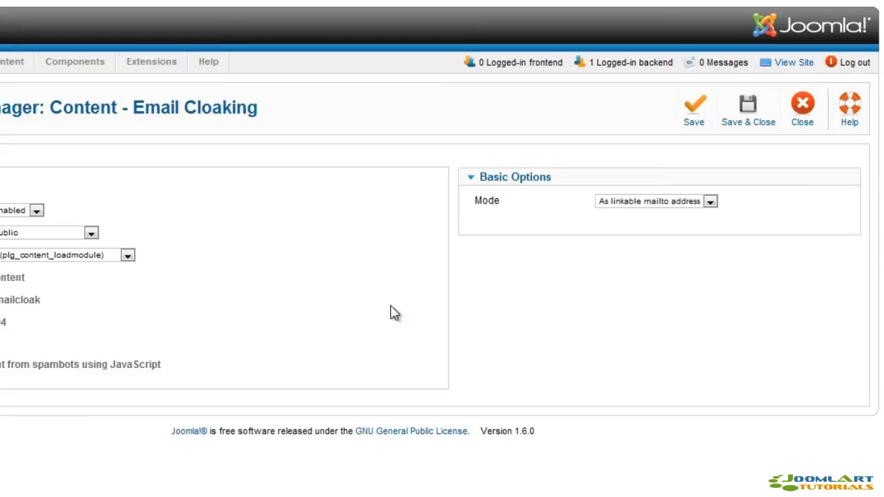
Keep Email Cloaking's Mode set to As linkable mailto address.
click(690, 203)
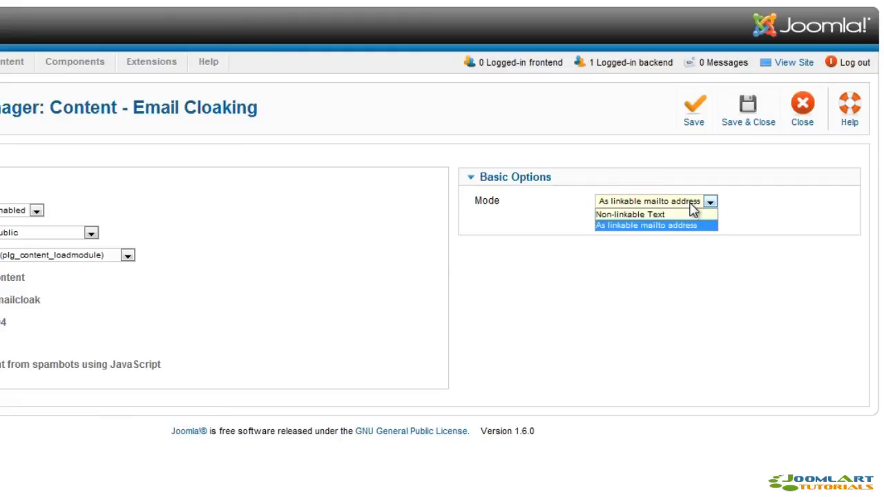
click(693, 208)
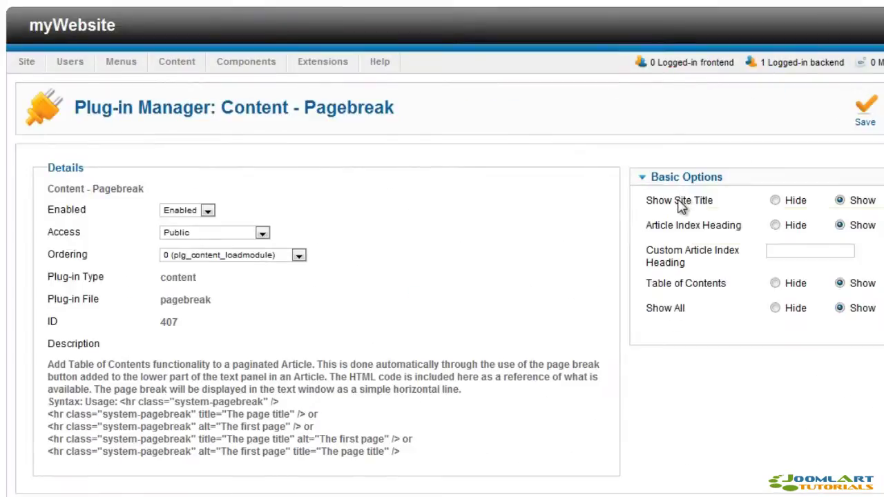
Read the option tooltips on the Pagebreak, Page Navigation and Vote plug-in pages.
mouse_move(681, 206)
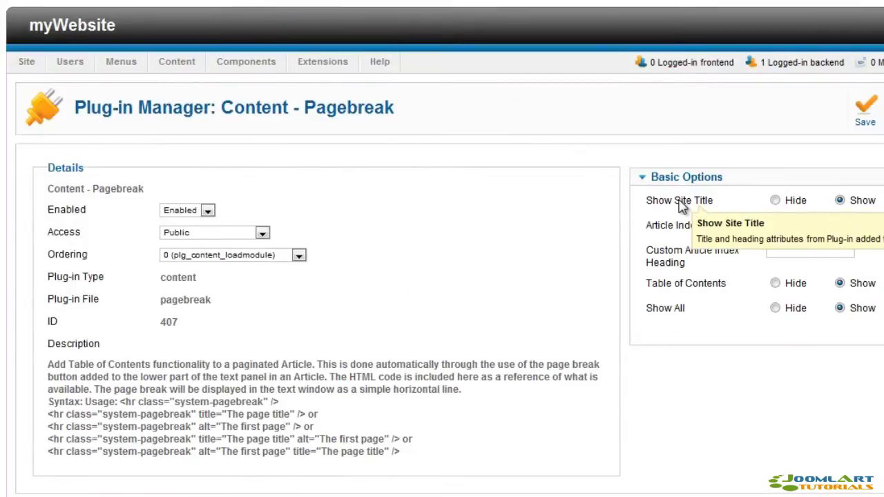
mouse_move(681, 235)
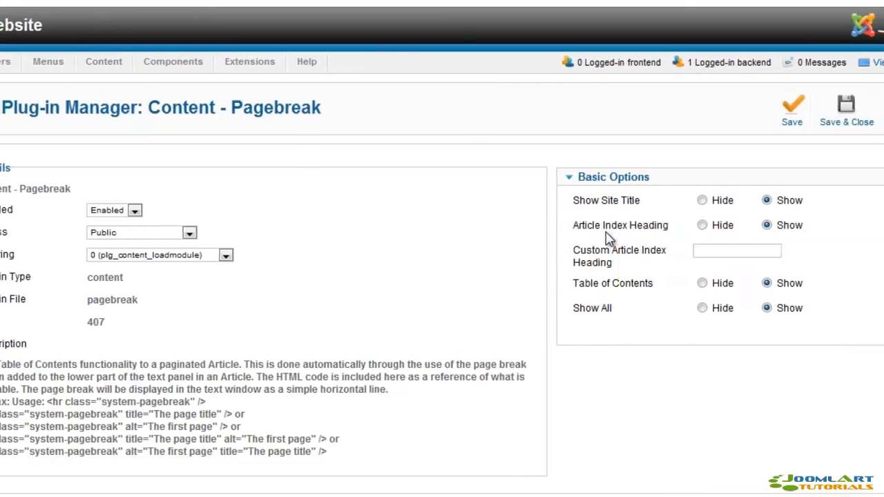
mouse_move(610, 256)
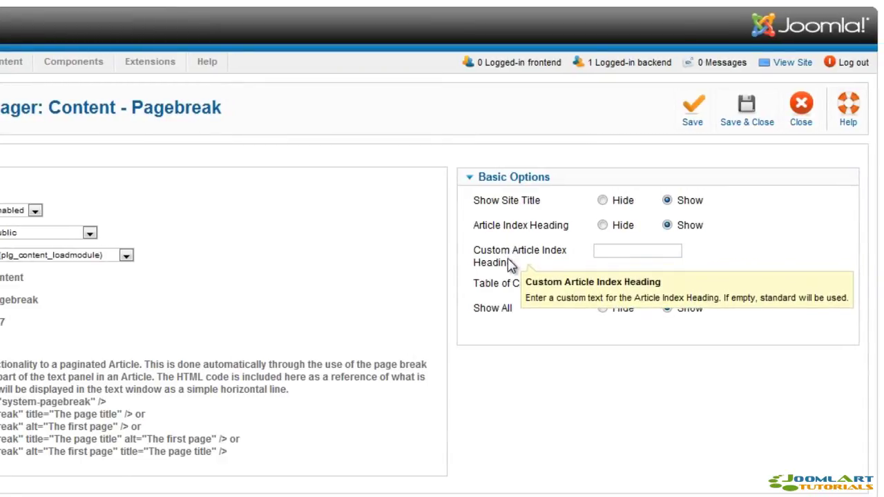
mouse_move(509, 292)
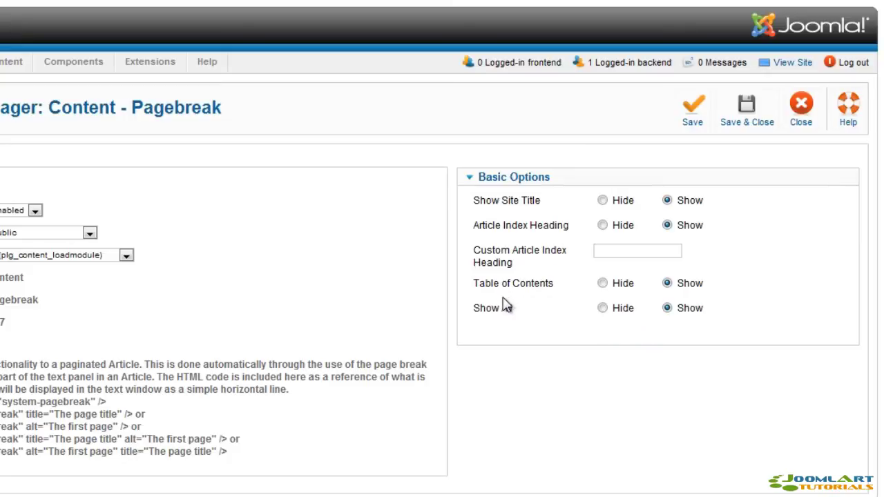
mouse_move(504, 309)
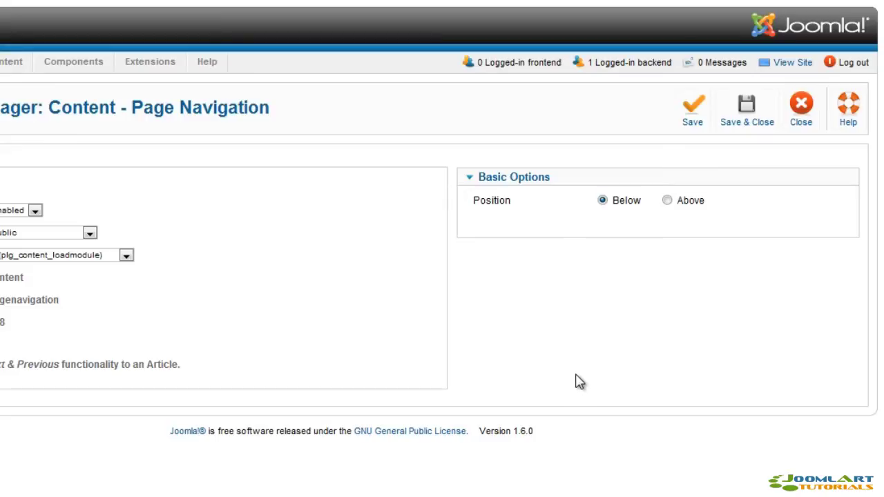
mouse_move(497, 208)
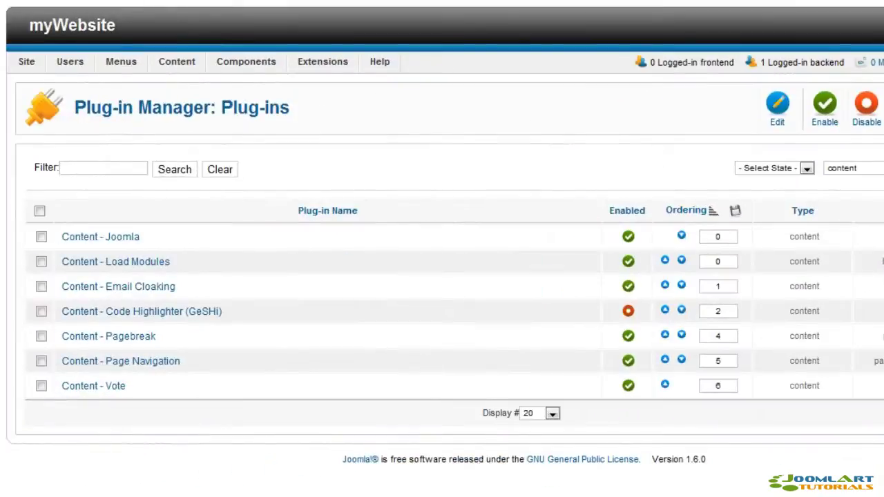
Filter to editors, open Editor - TinyMCE, scroll through its Basic and Advanced options, and close.
click(853, 168)
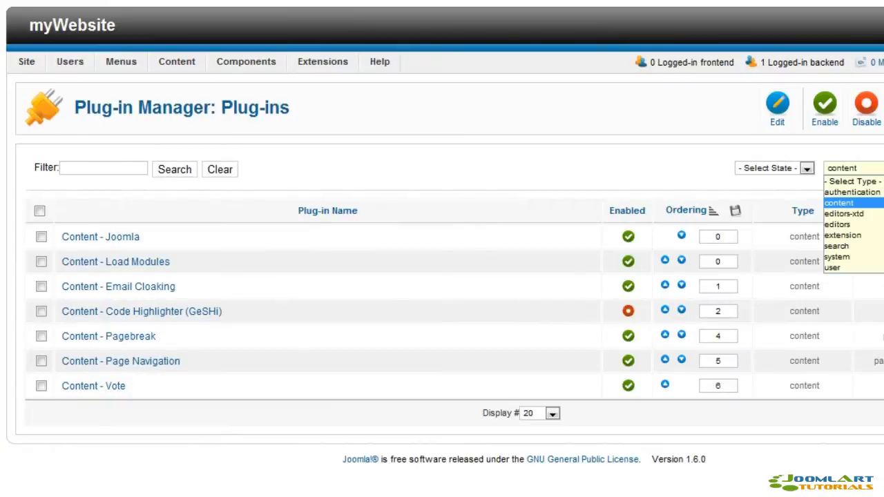
click(837, 225)
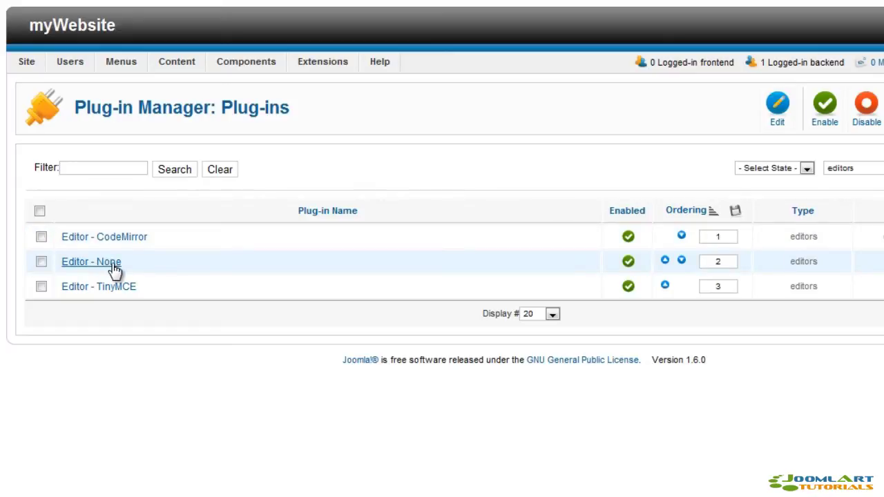
click(122, 288)
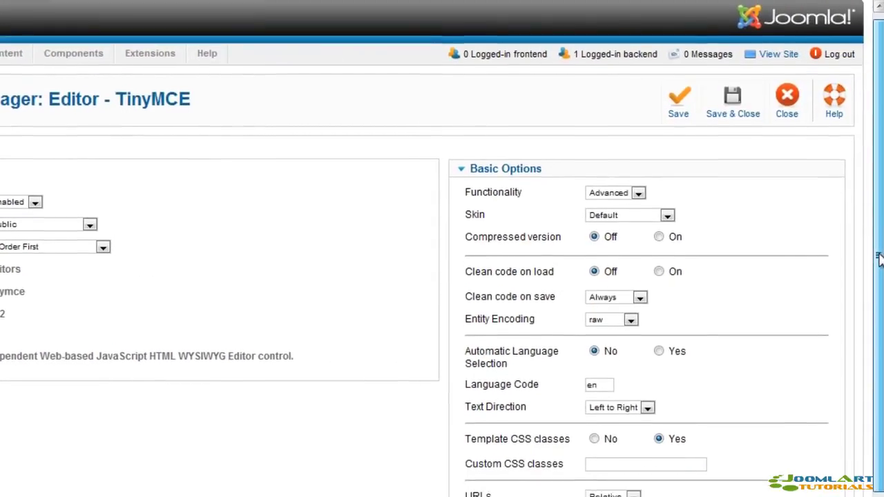
drag(879, 258, 879, 319)
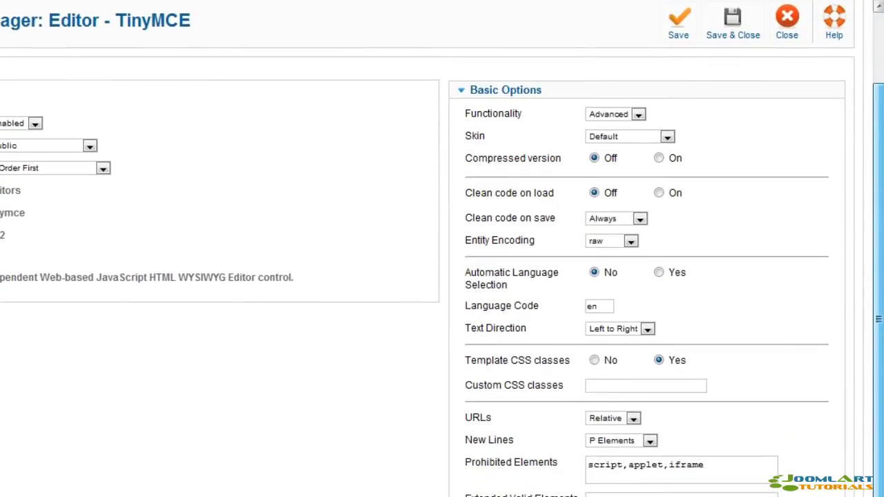
drag(879, 319, 878, 317)
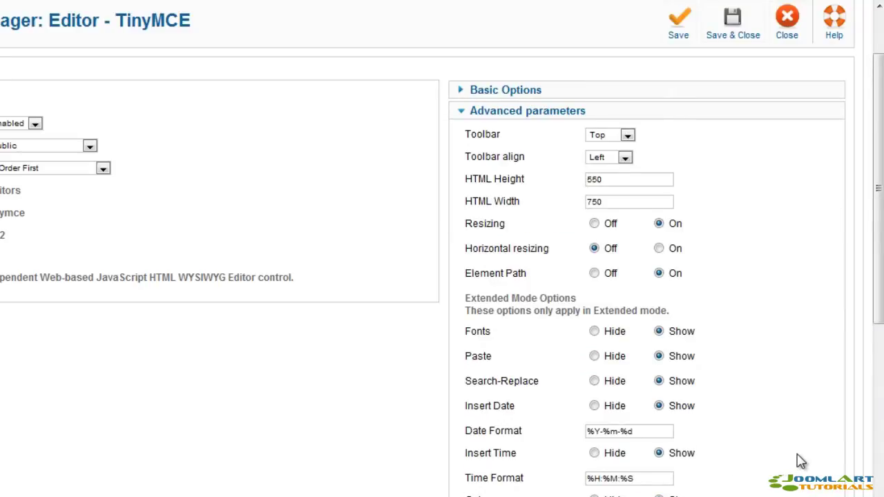
scroll(799, 462, down, 6)
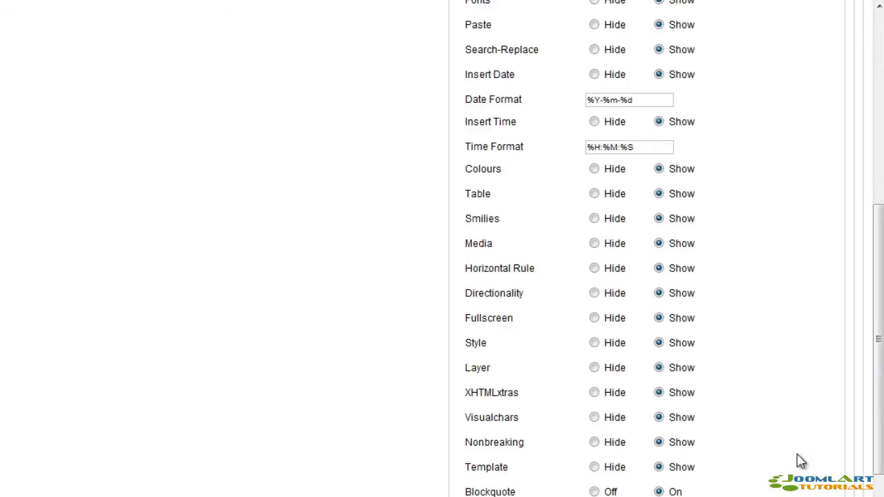
scroll(800, 461, down, 4)
middle_click(797, 456)
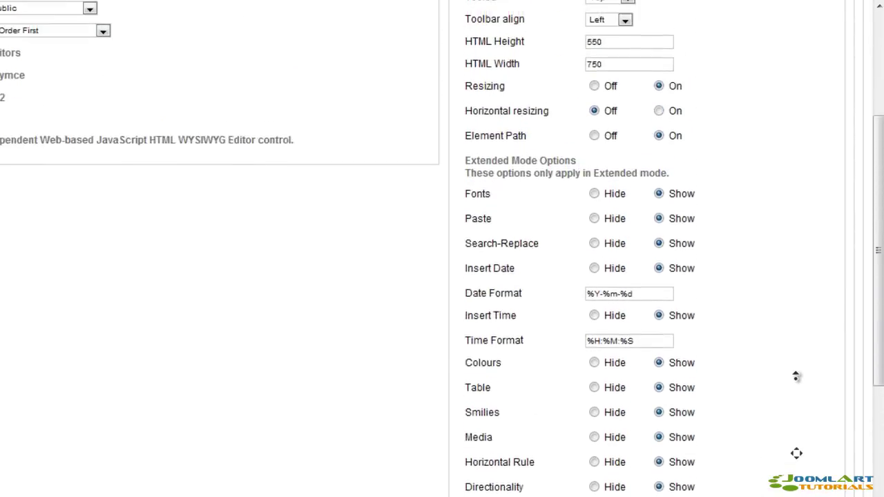
click(790, 334)
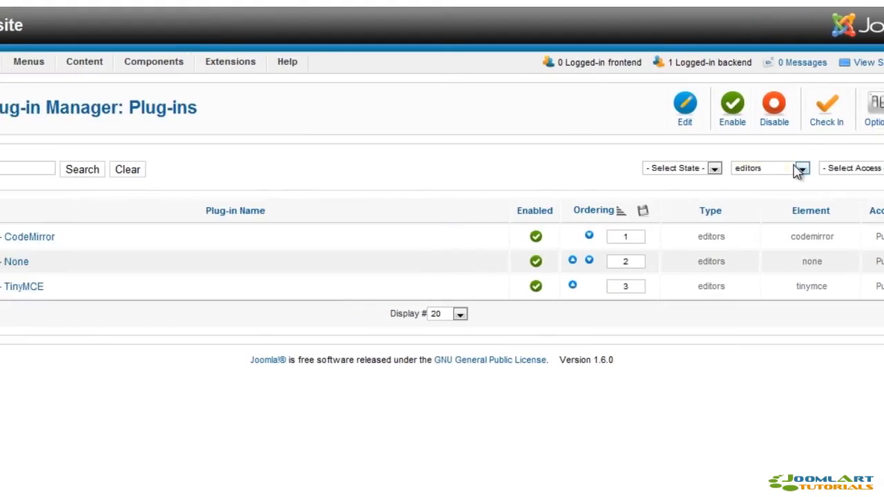
Filter the plug-in list by editors-xtd, then search, then system types.
click(721, 167)
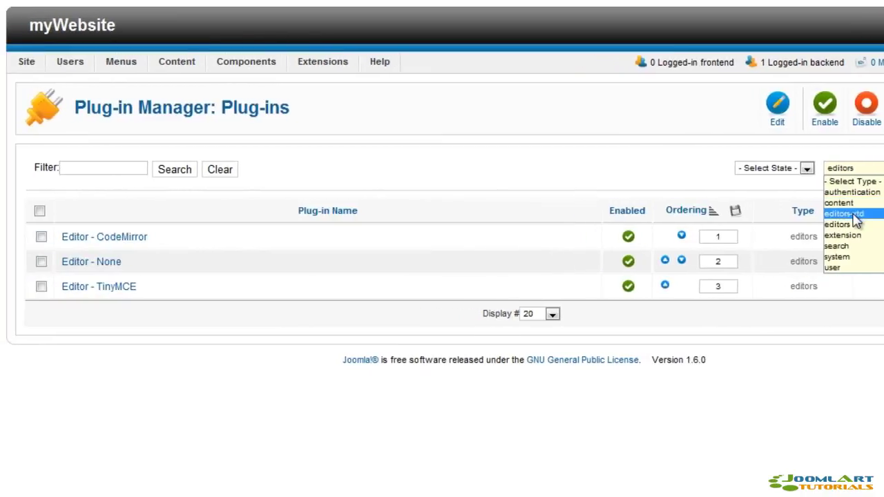
click(856, 214)
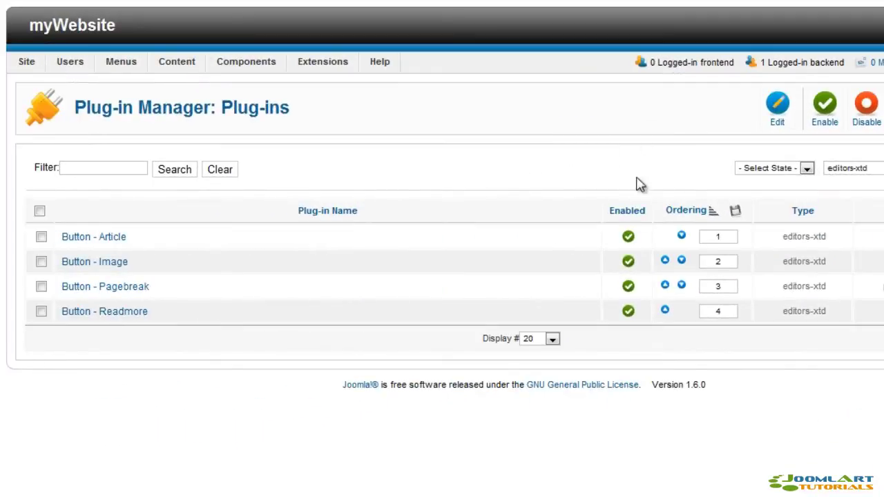
click(859, 168)
click(867, 246)
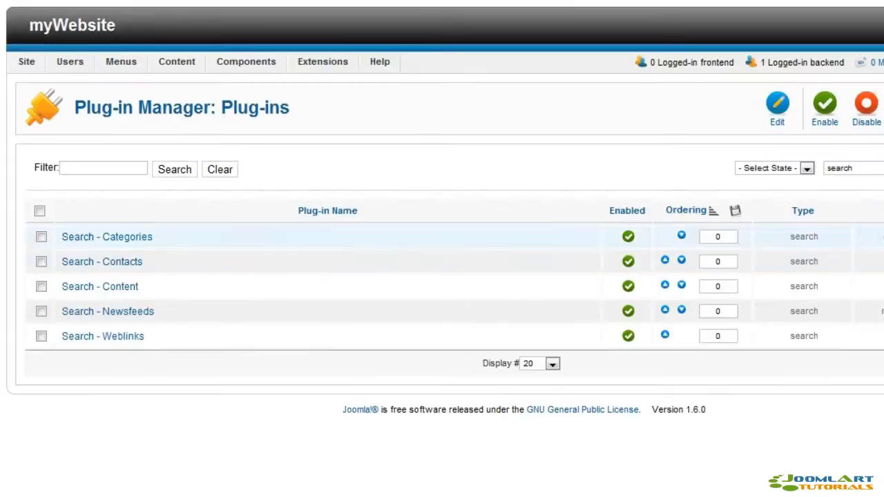
click(853, 168)
click(856, 251)
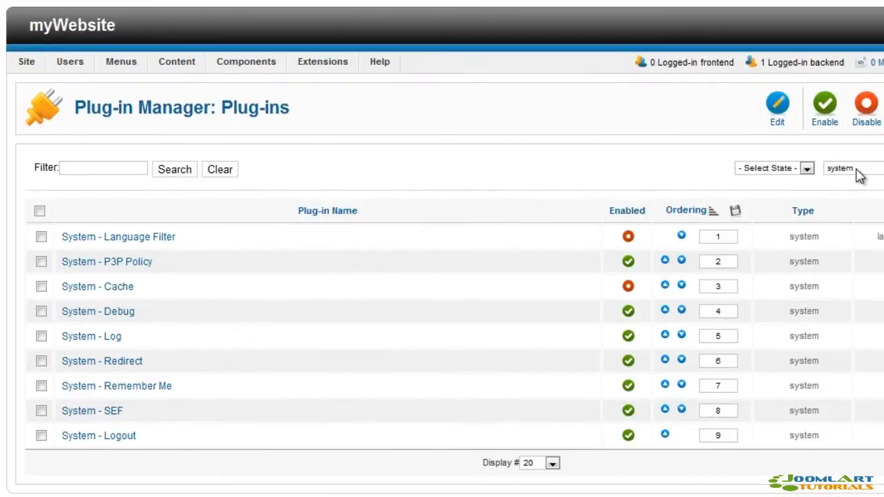
click(856, 171)
Filter the plugin list to show only user plugins.
click(845, 268)
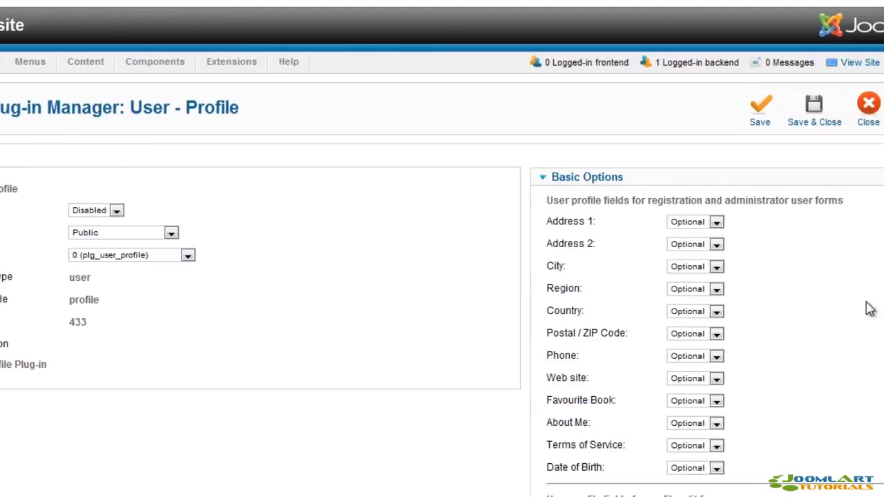
scroll(814, 309, down, 4)
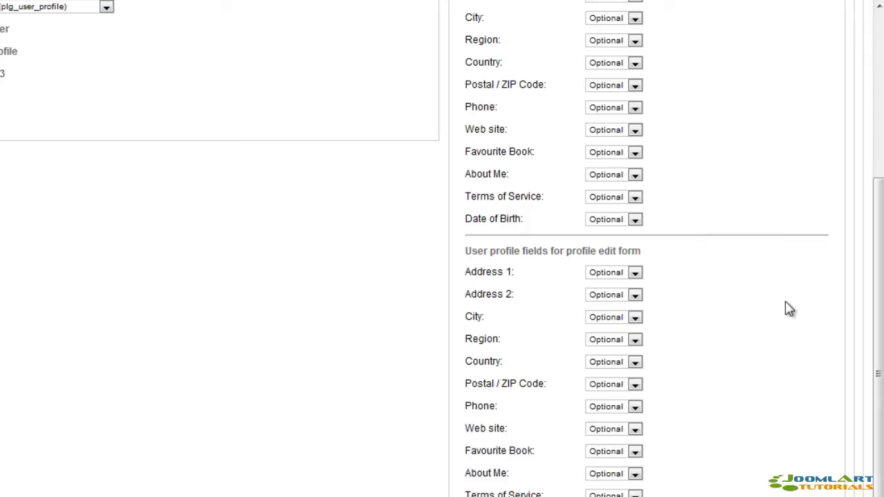
scroll(789, 309, up, 2)
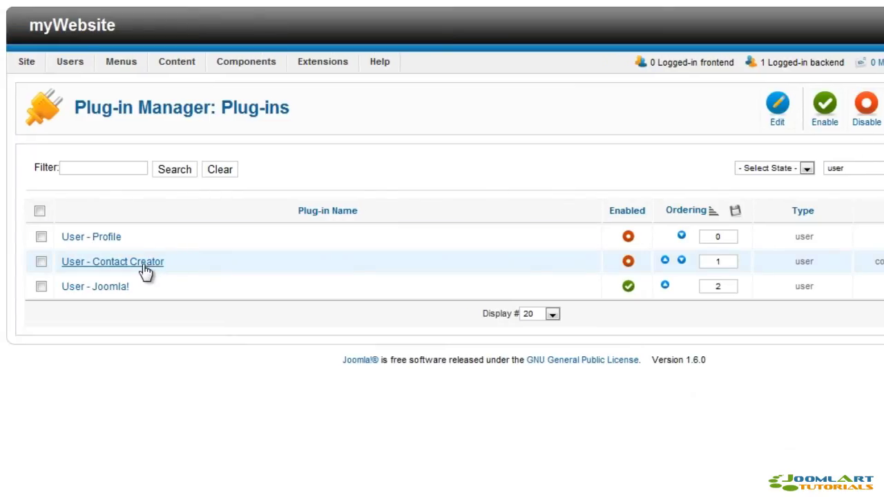
Check User - Contact Creator's category dropdown, keep Park Site, close unsaved, then open User - Joomla!
click(144, 262)
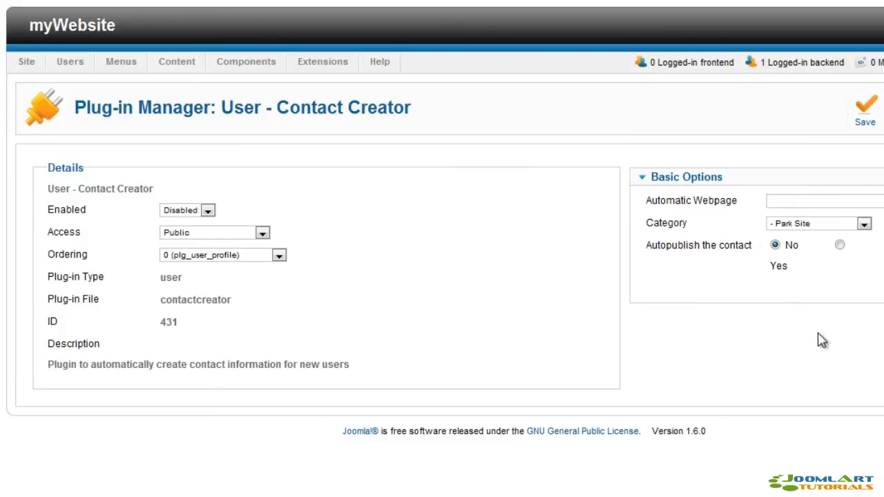
mouse_move(698, 206)
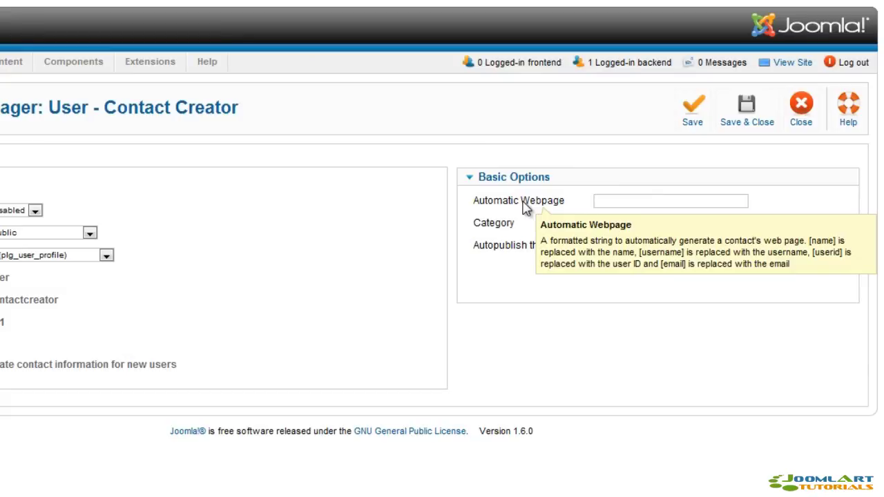
mouse_move(510, 231)
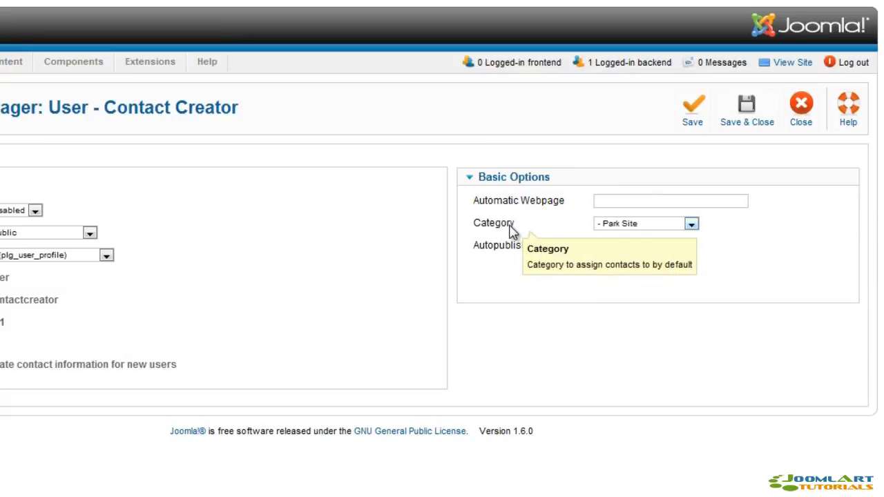
click(618, 225)
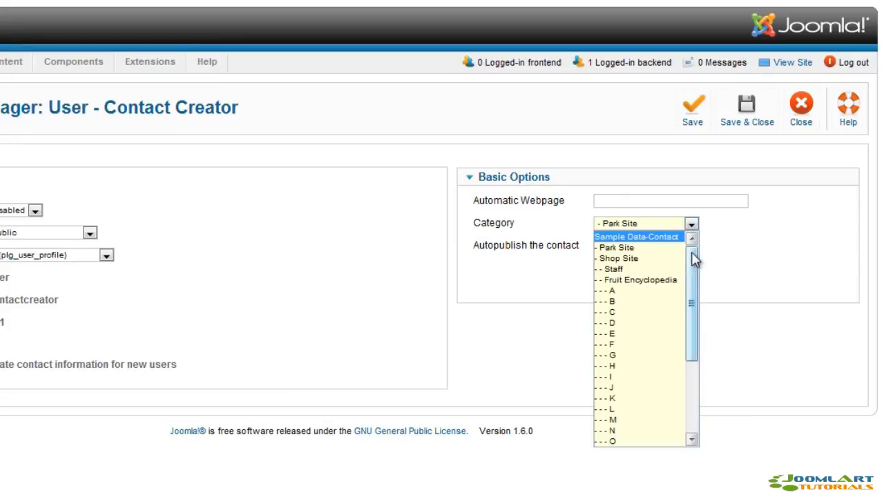
drag(693, 259, 718, 219)
click(718, 225)
mouse_move(560, 254)
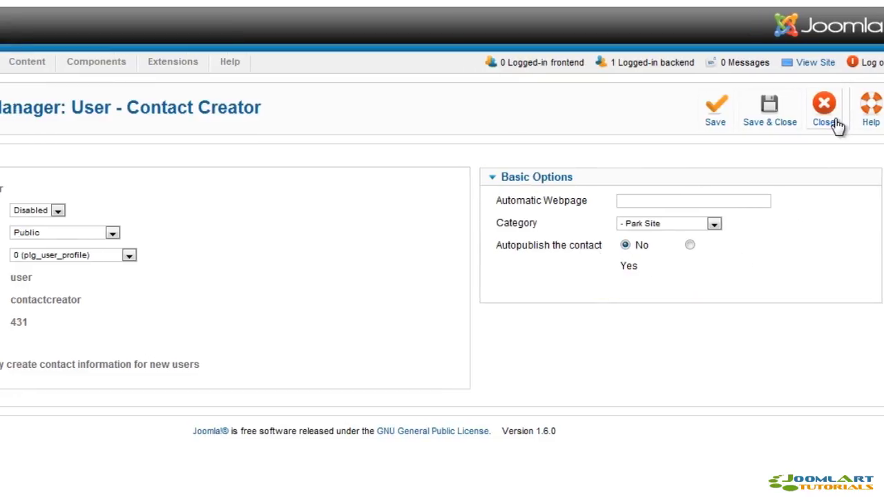
click(815, 127)
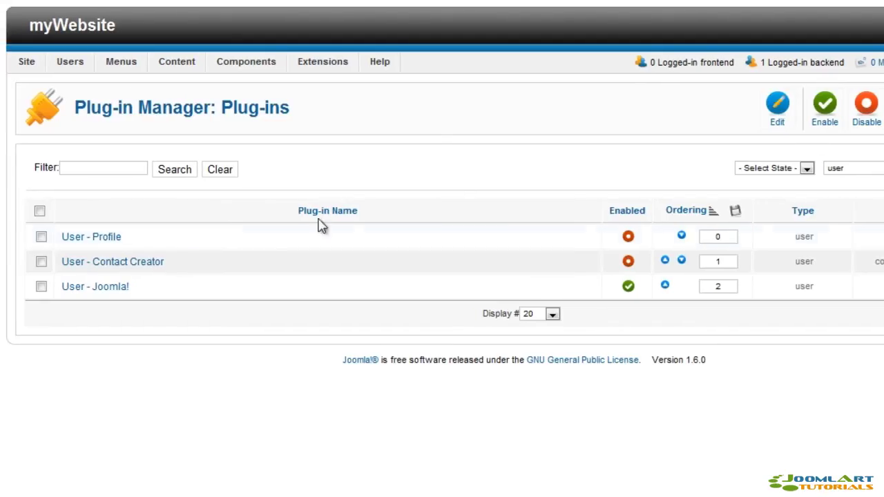
click(112, 293)
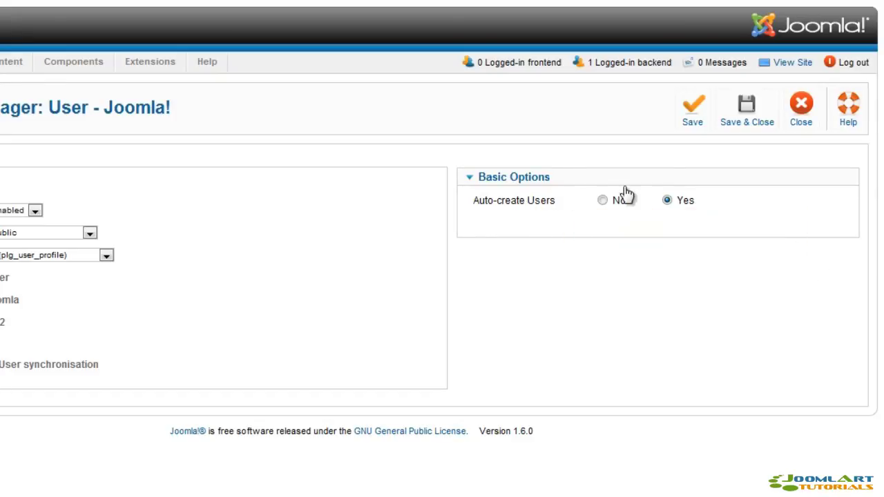
Close User - Joomla!, filter the list to extension plugins, and open Extension - Joomla.
click(801, 121)
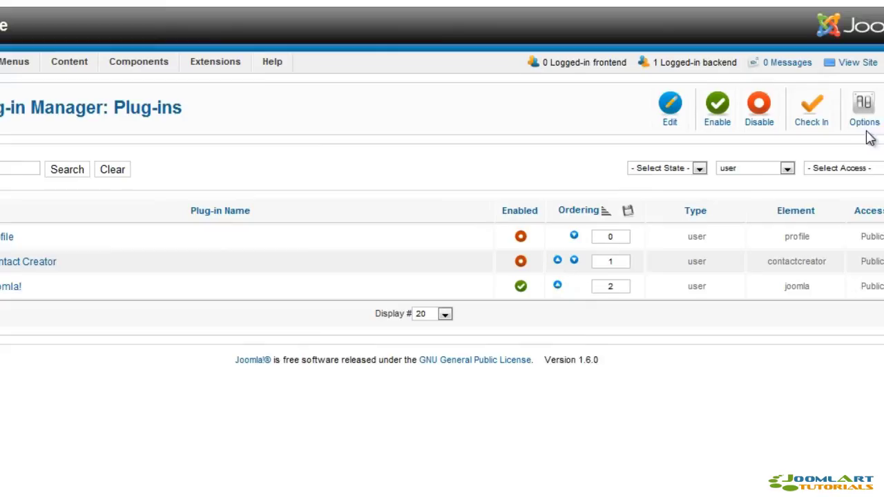
click(874, 171)
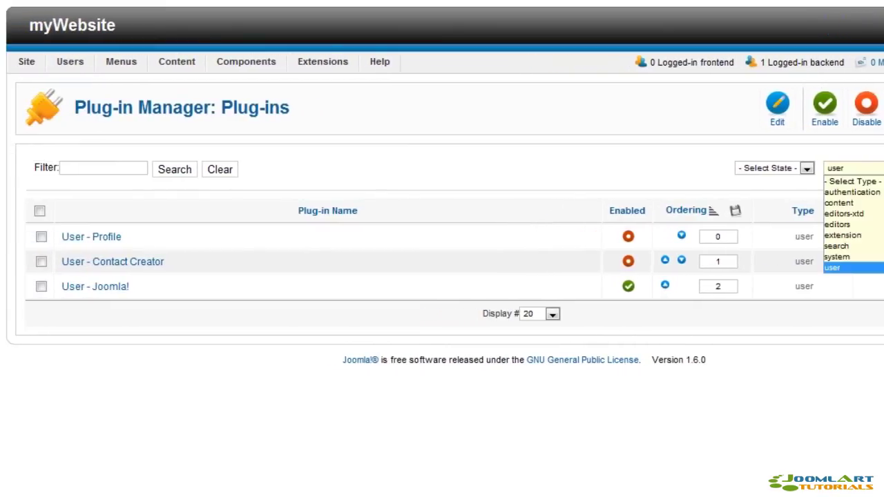
click(845, 235)
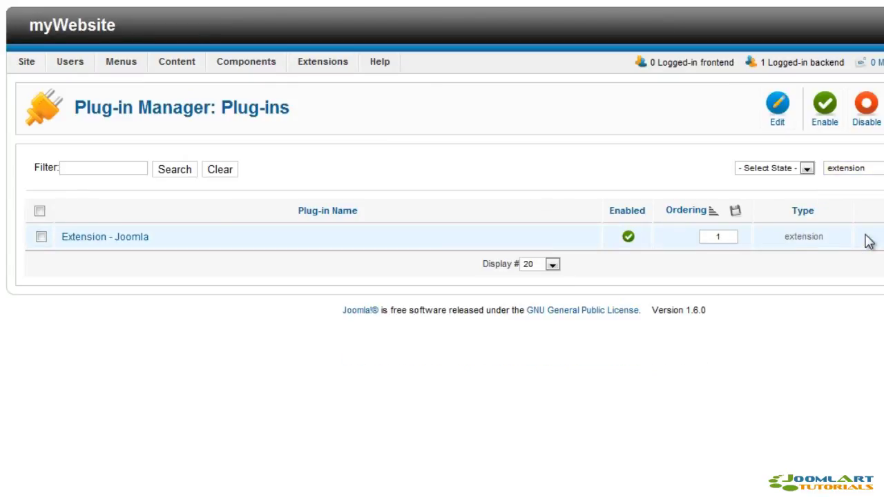
click(97, 238)
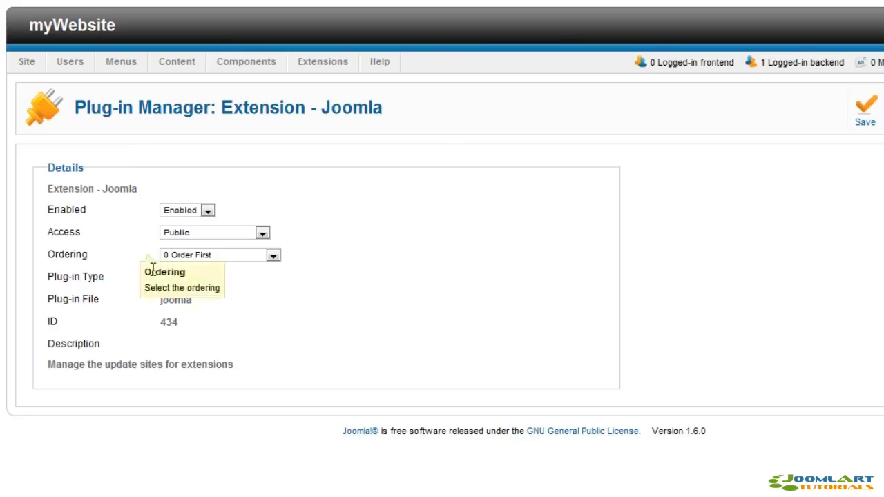